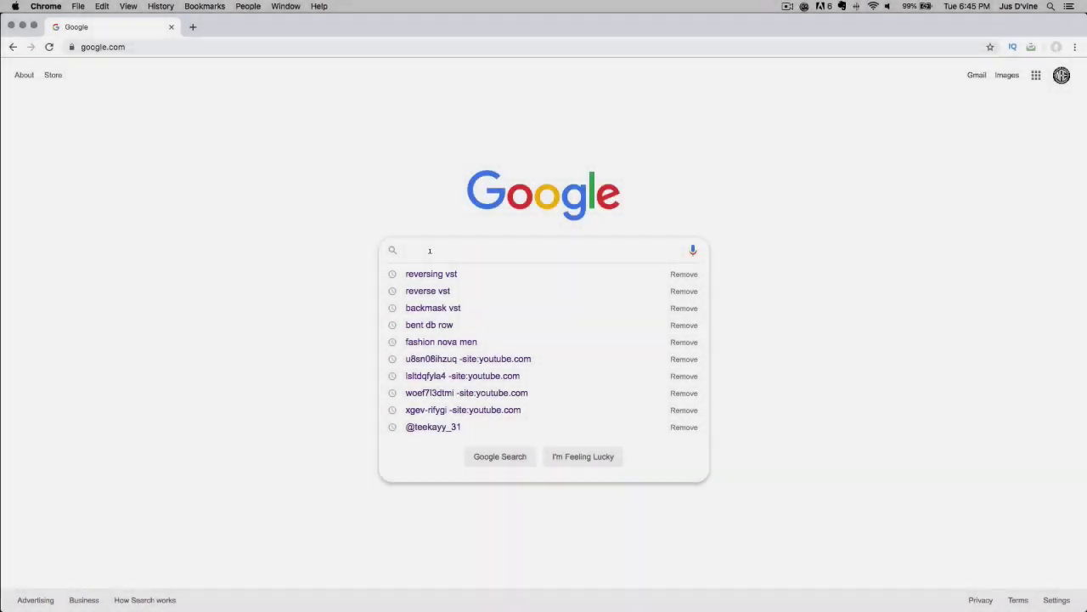
- Search Google for 'how to reverse sounds in logic pro x' and scroll through the results
text(how to re)
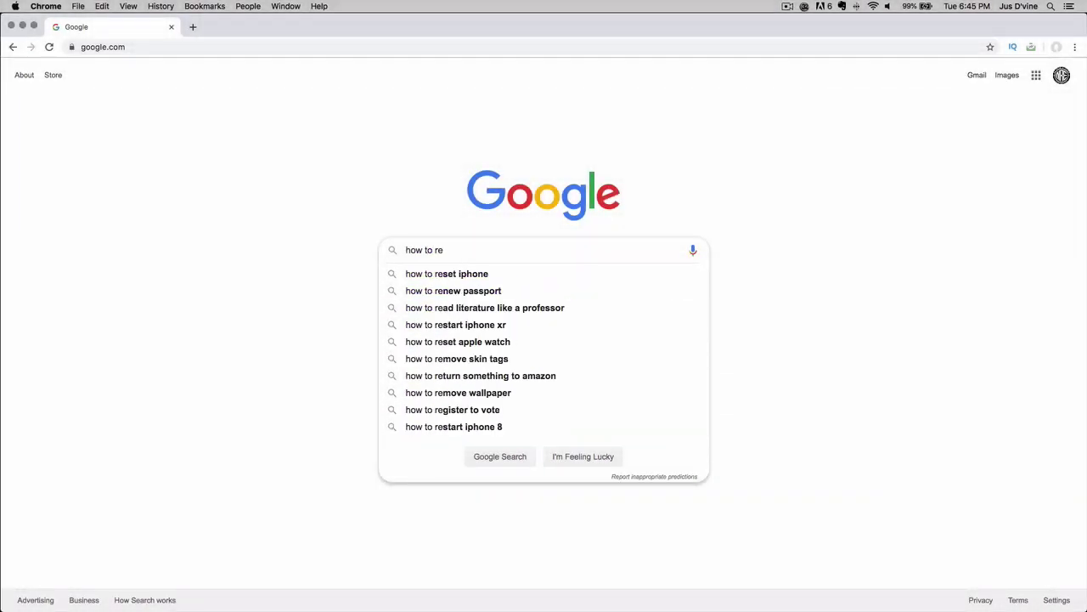
text(verse)
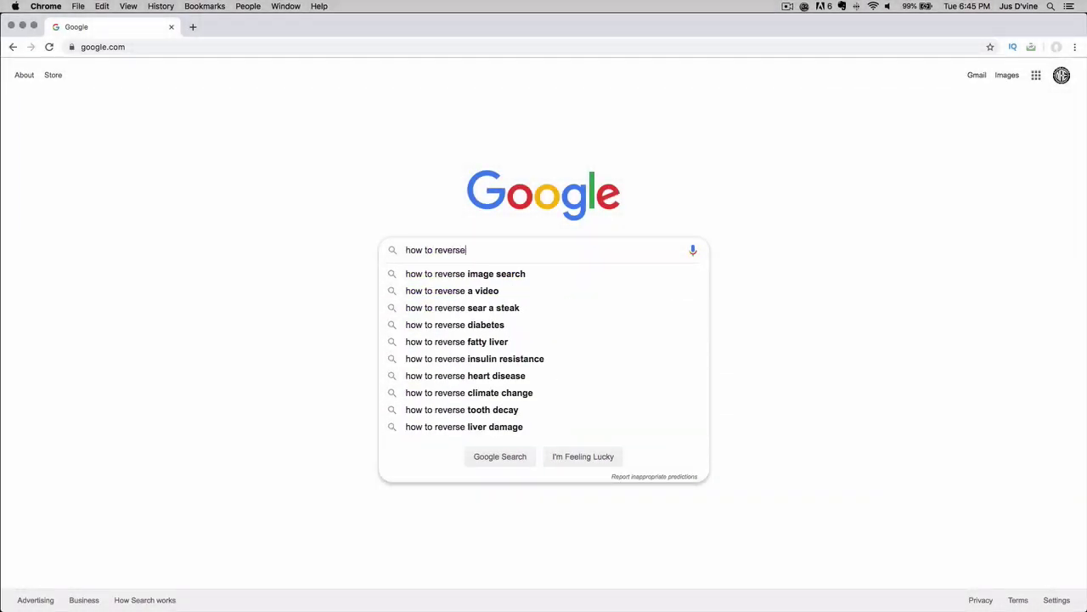
text( sound)
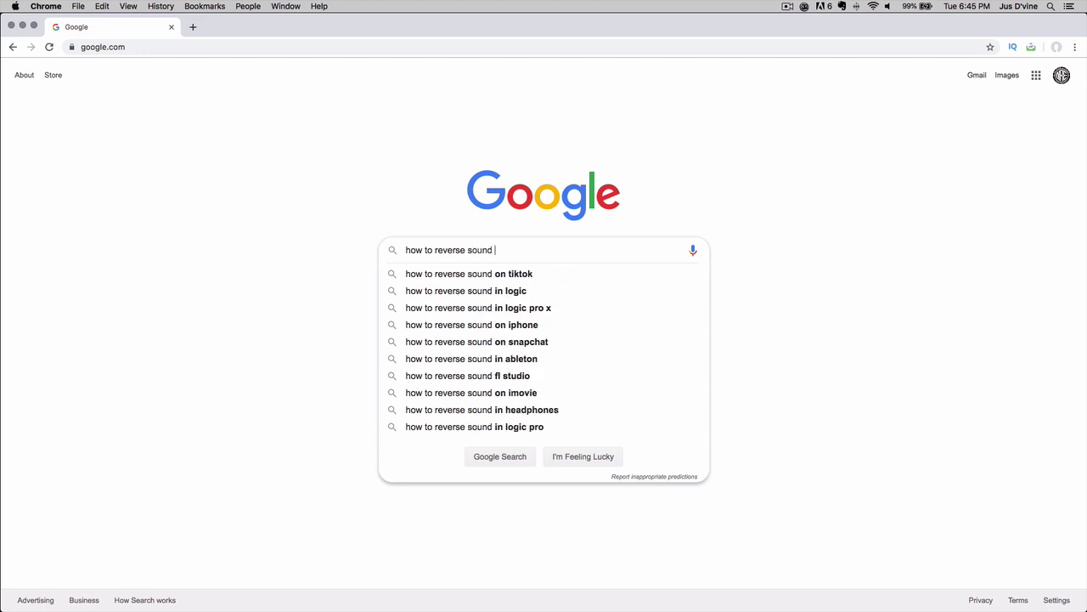
text(s in lo)
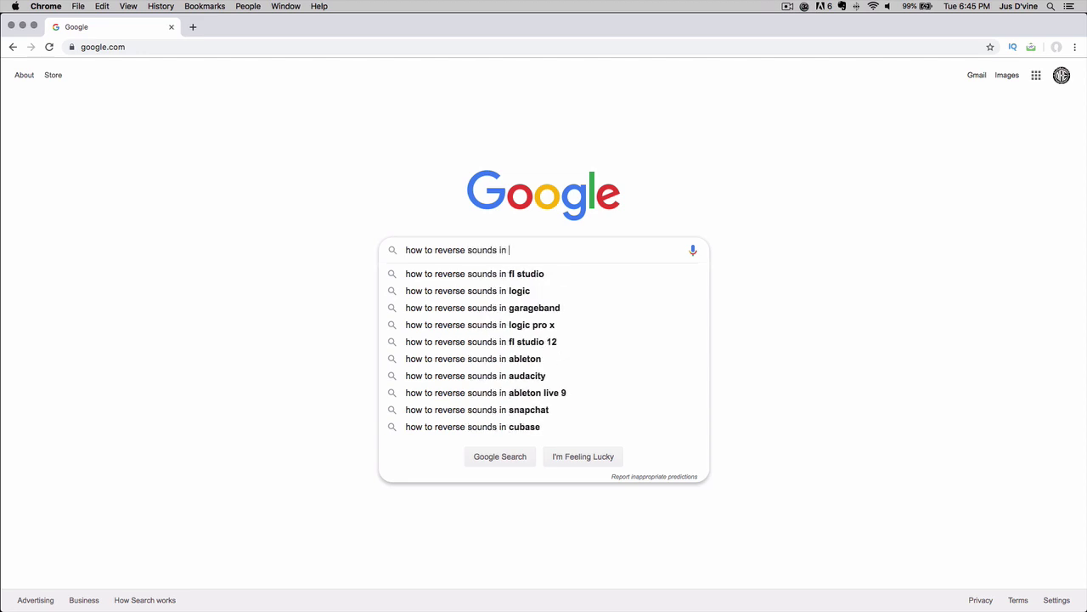
text(gic pro)
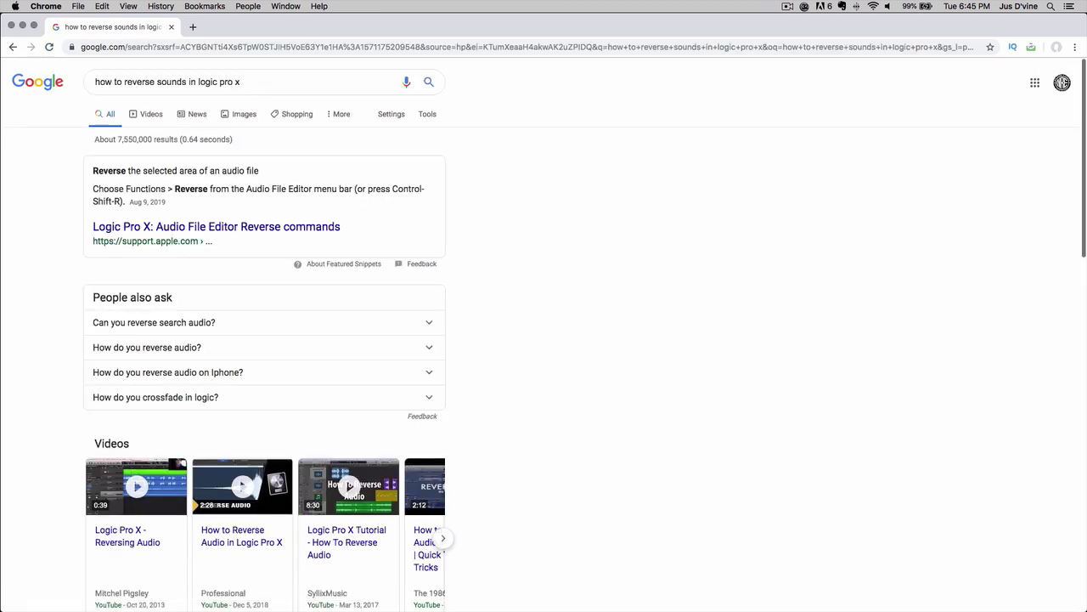
scroll(437, 395, down, 5)
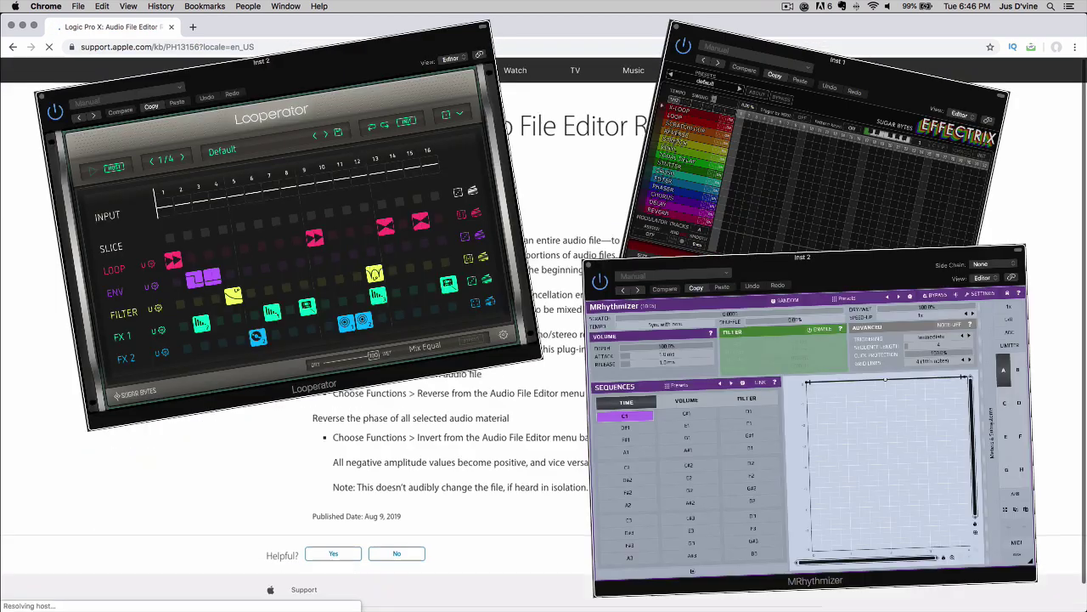
scroll(544, 340, down, 1)
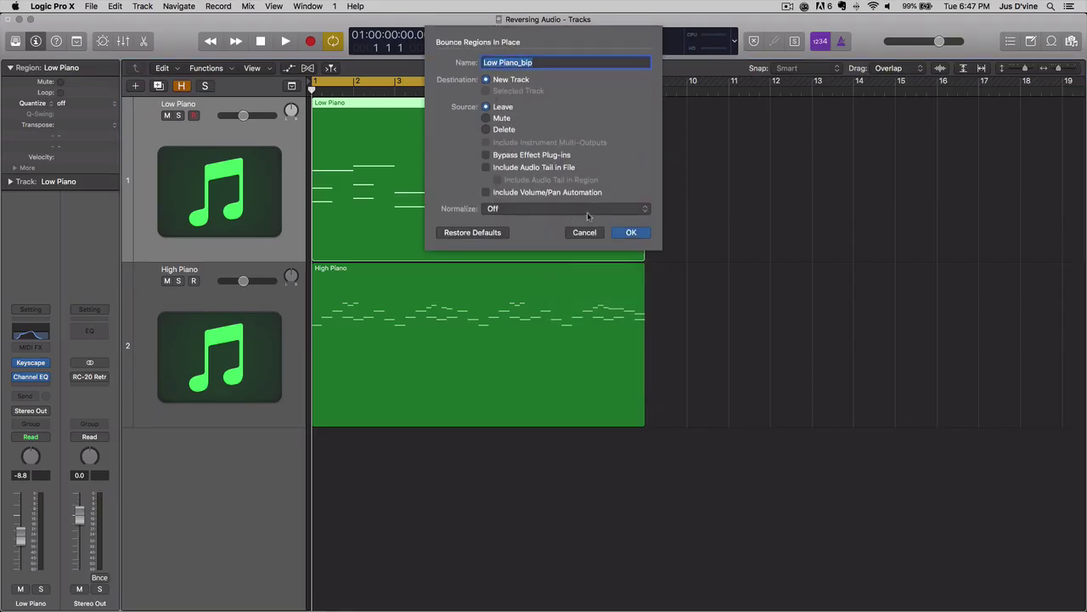
- Bounce Low Piano in place, reverse the Low Piano_bip audio, then solo and play it
click(631, 233)
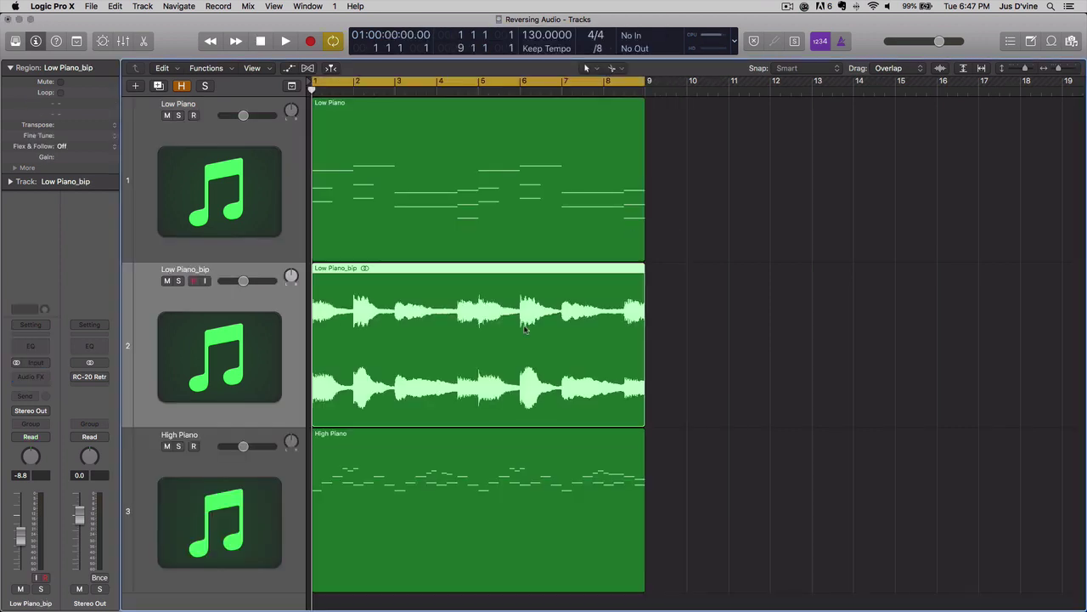
double_click(525, 330)
click(258, 219)
click(259, 289)
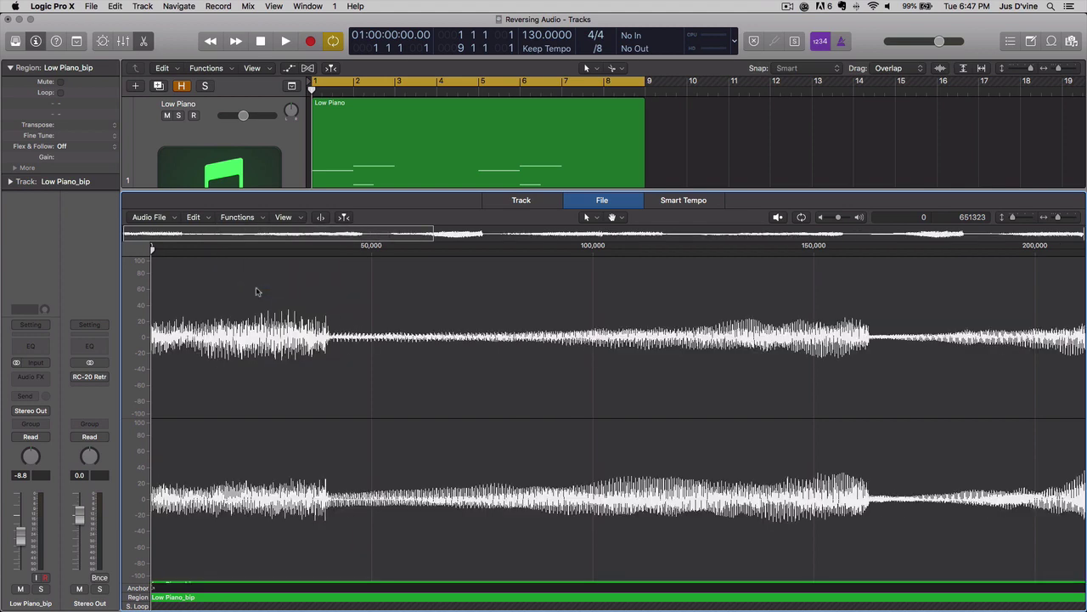
key(x)
key(x)
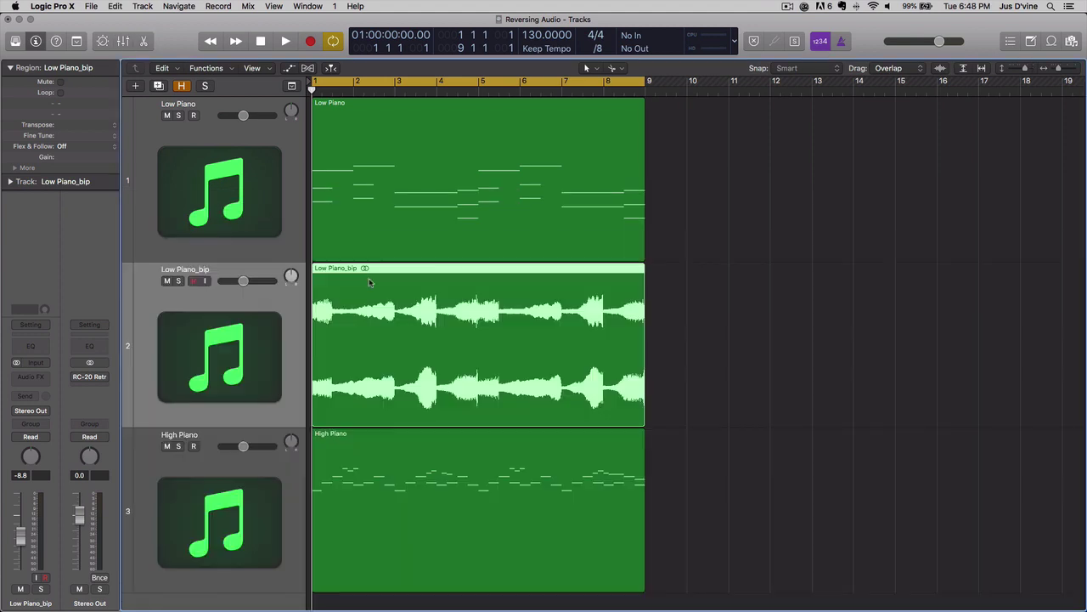
click(179, 281)
key(space)
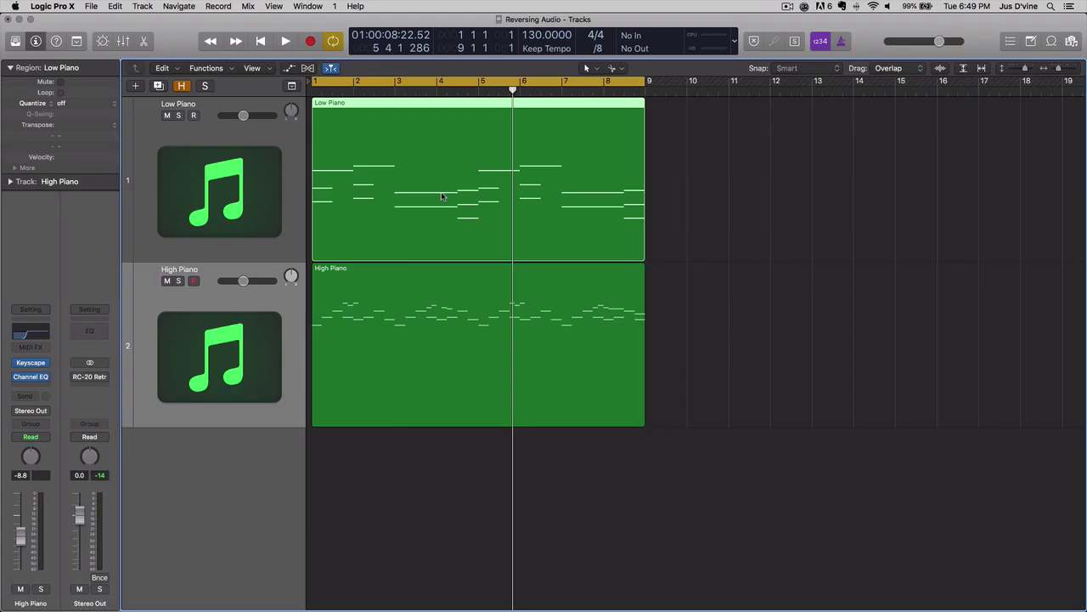
- Open the Low Piano region's MIDI notes in the Piano Roll
double_click(621, 395)
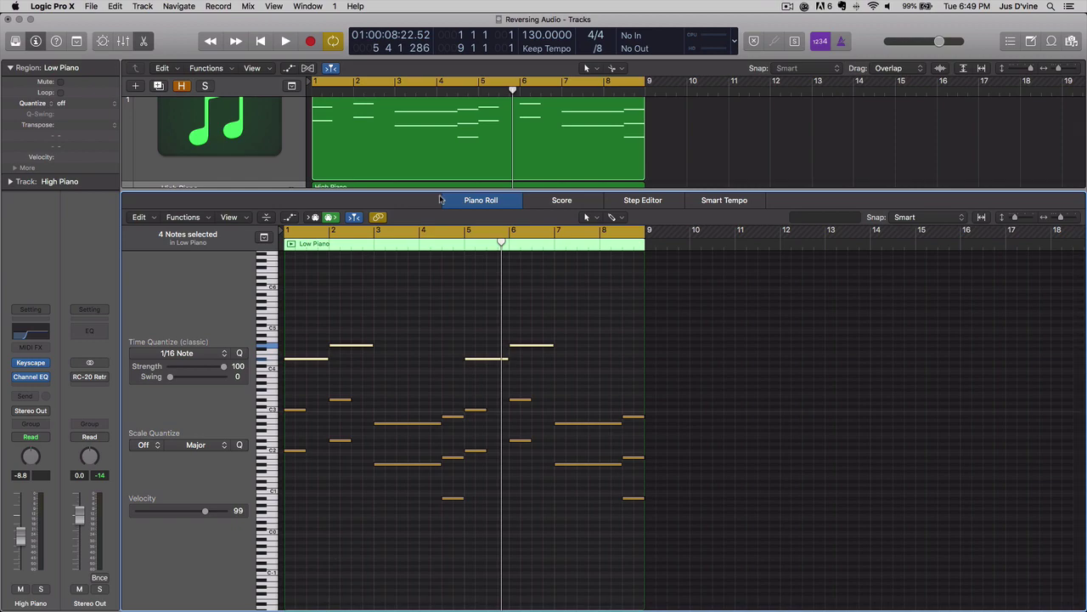
- Select all 22 Low Piano notes and load MIDI Transform's Reverse Position preset
key(super+a)
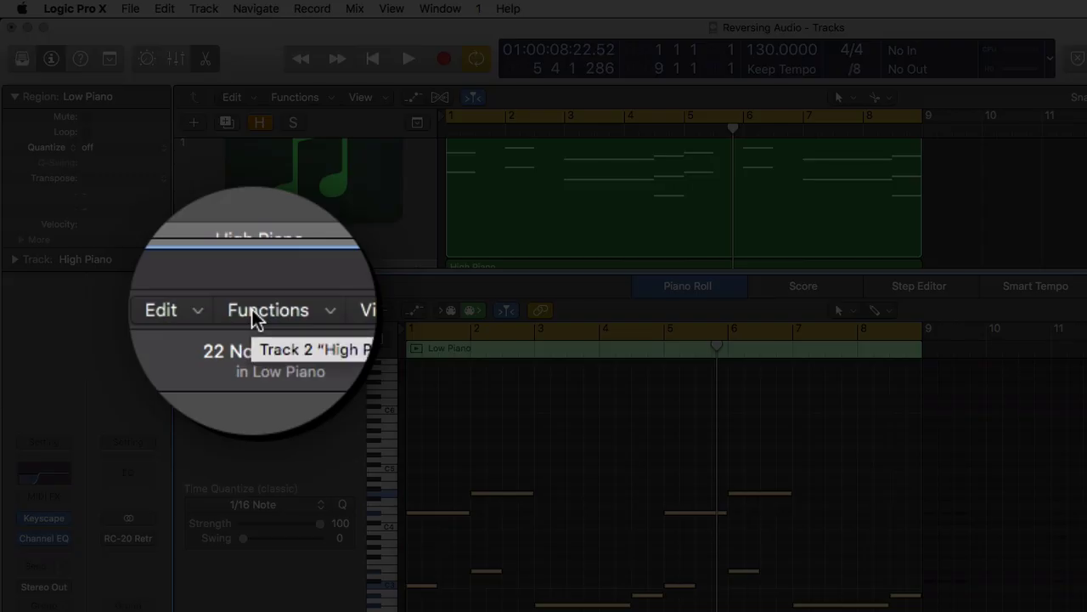
click(253, 309)
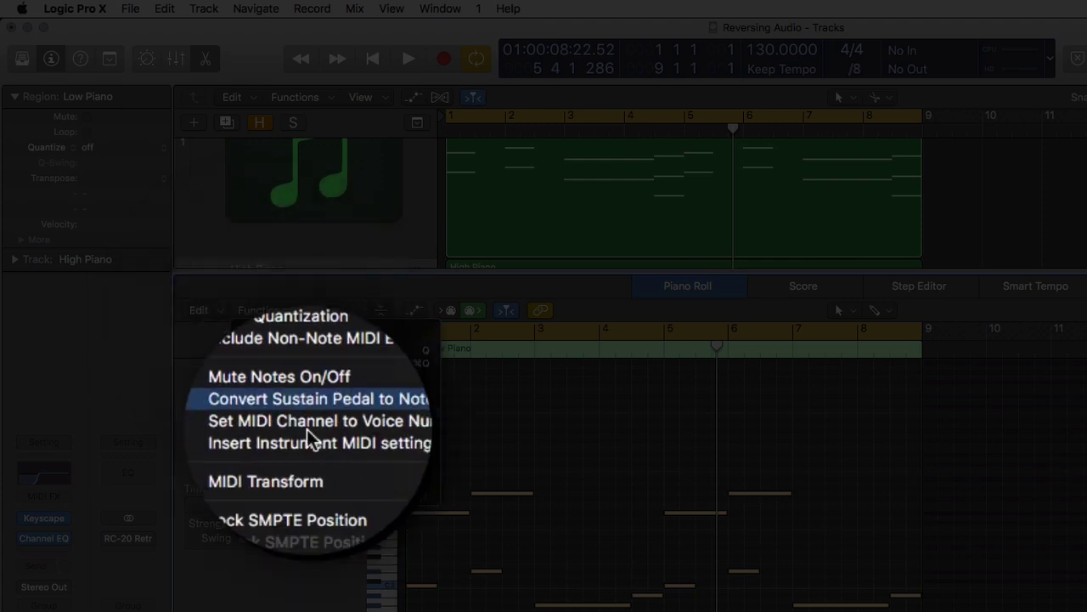
mouse_move(288, 463)
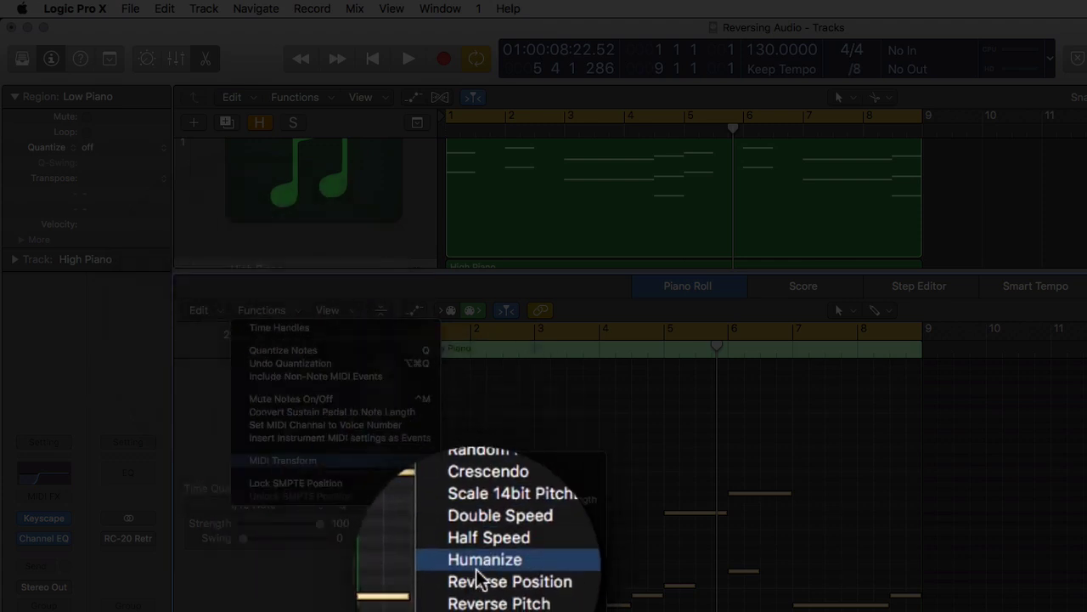
click(478, 585)
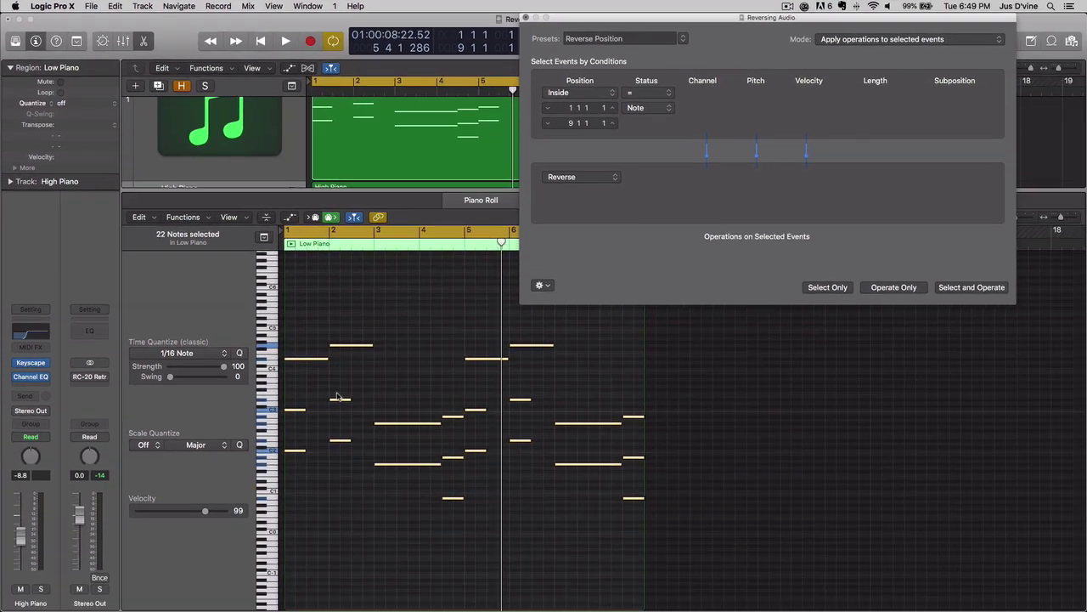
- Apply Reverse Position to the selected notes with Operate Only, then close Transform and the Piano Roll
drag(667, 22, 618, 159)
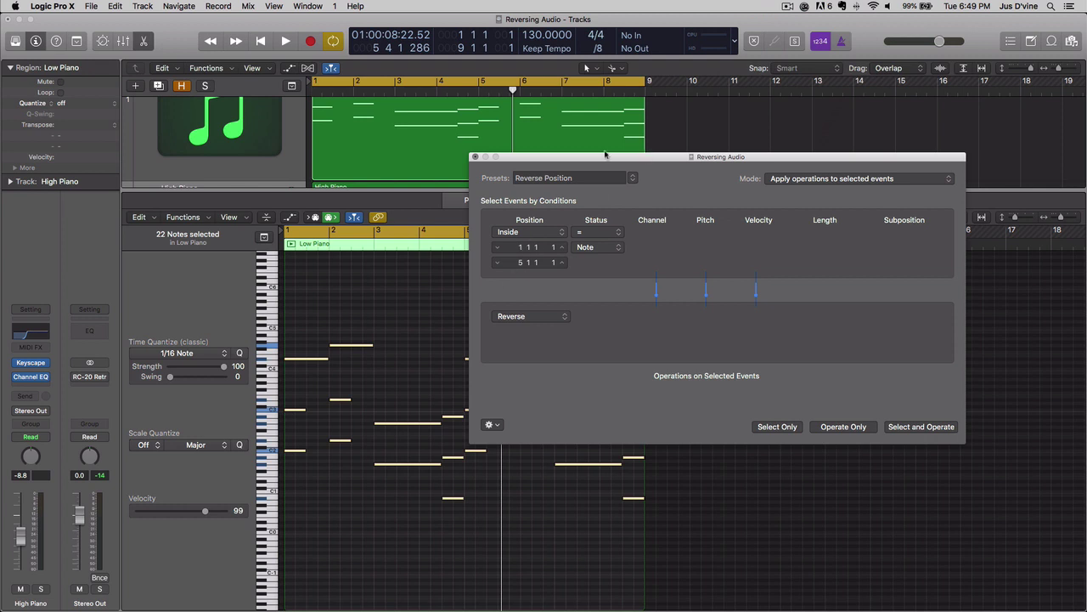
drag(599, 161, 651, 268)
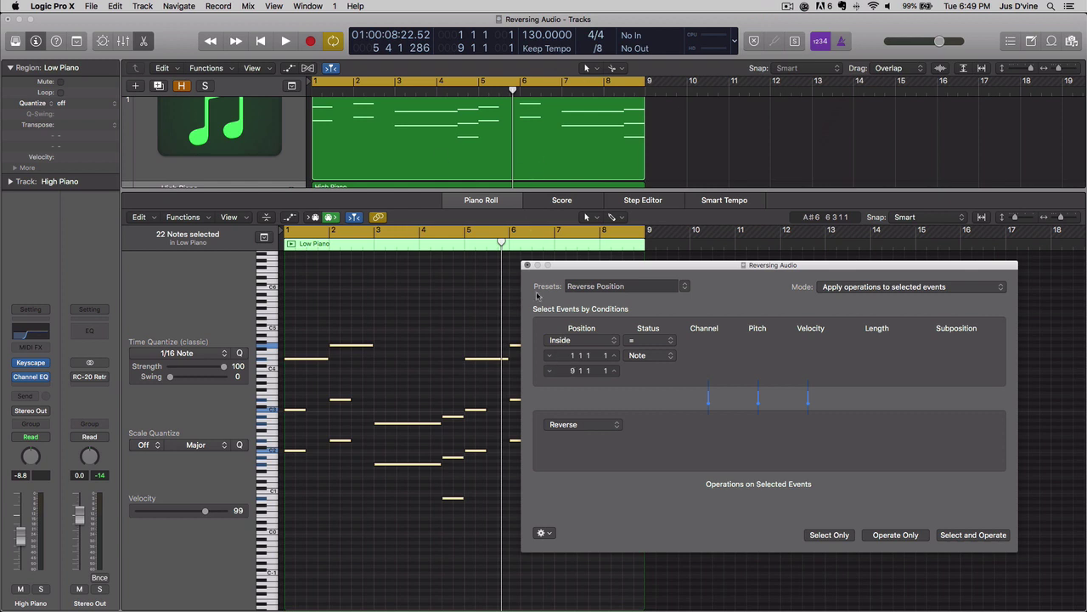
click(887, 535)
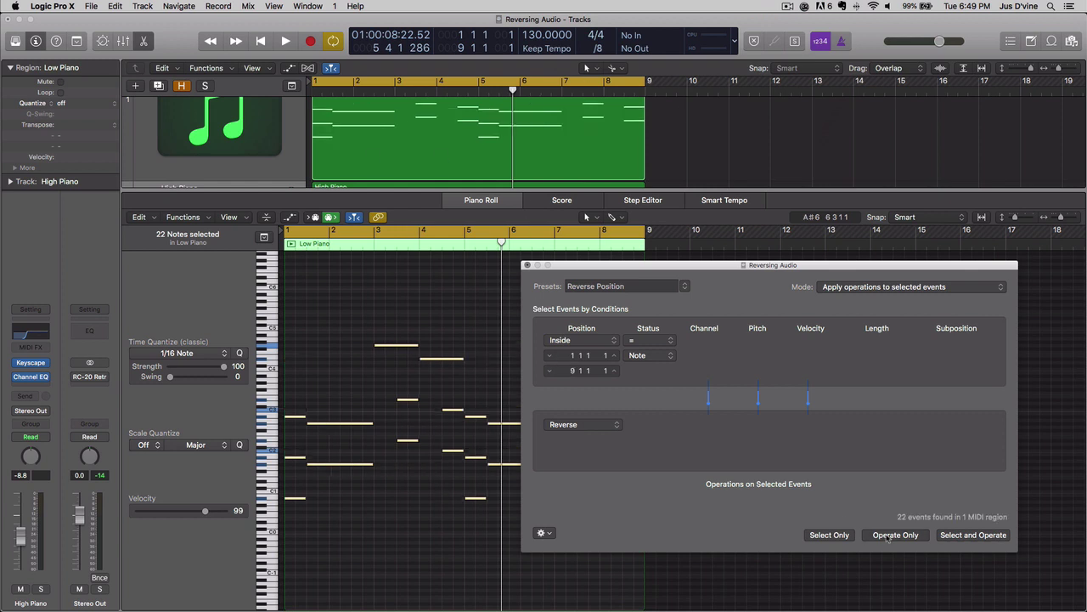
click(527, 265)
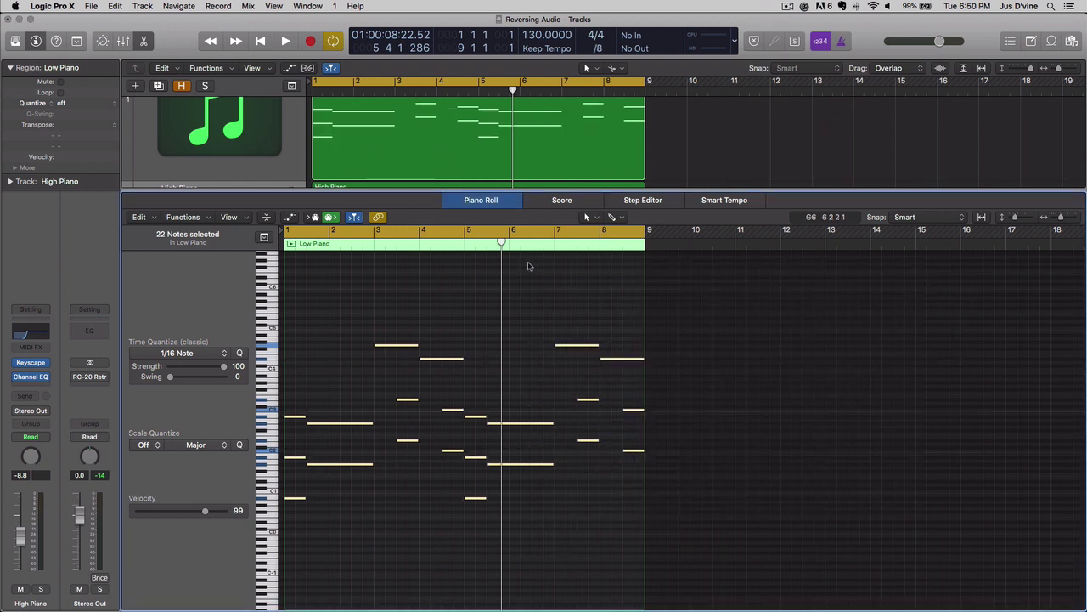
key(x)
key(x)
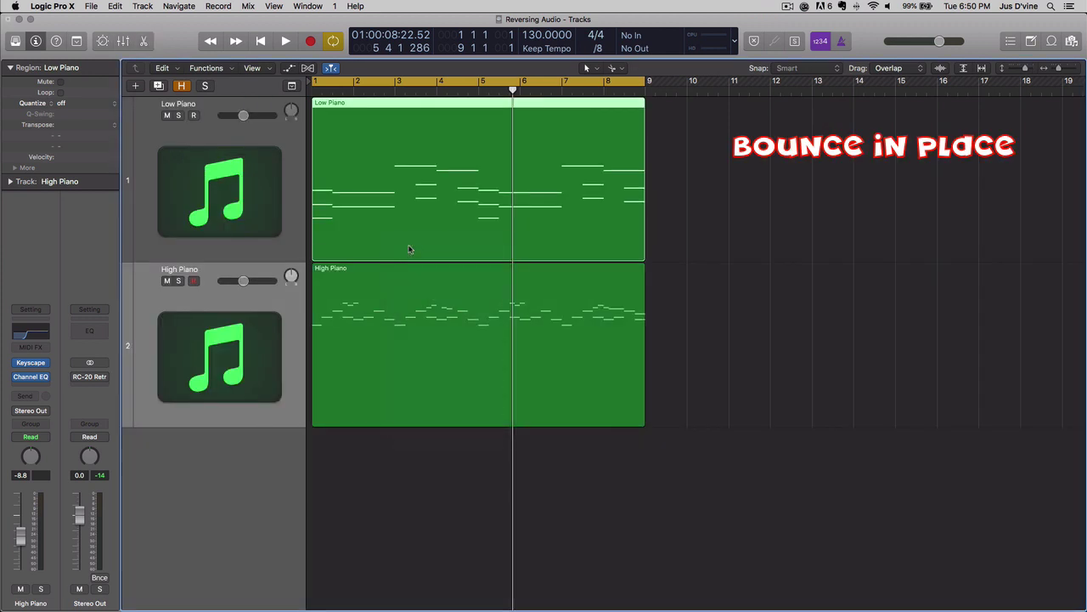
- Bounce the reversed Low Piano region in place as Low Piano_bip and reverse its audio
key(ctrl+b)
click(633, 238)
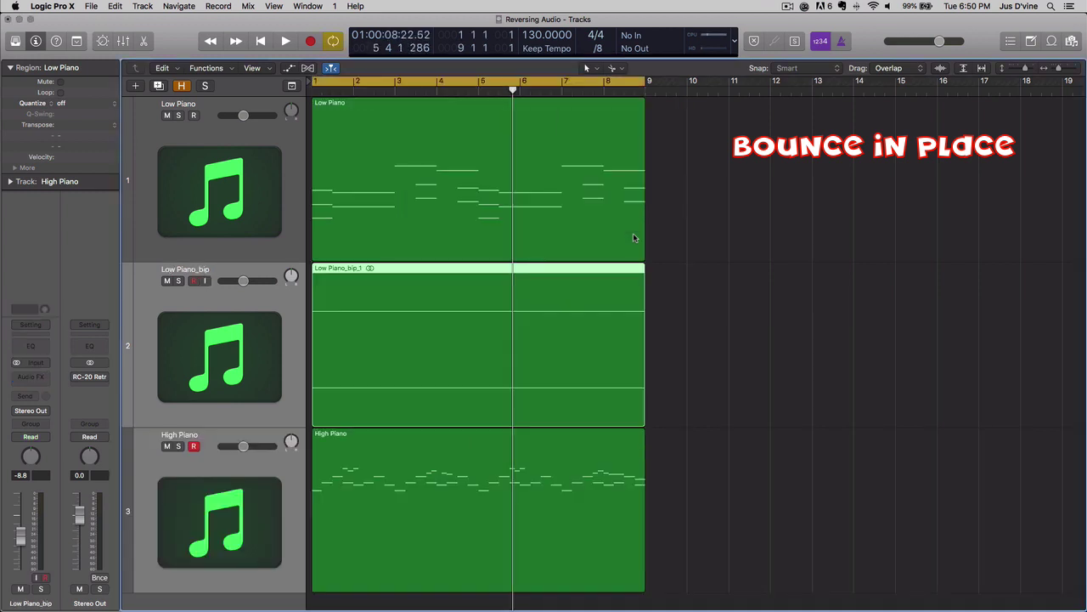
double_click(382, 345)
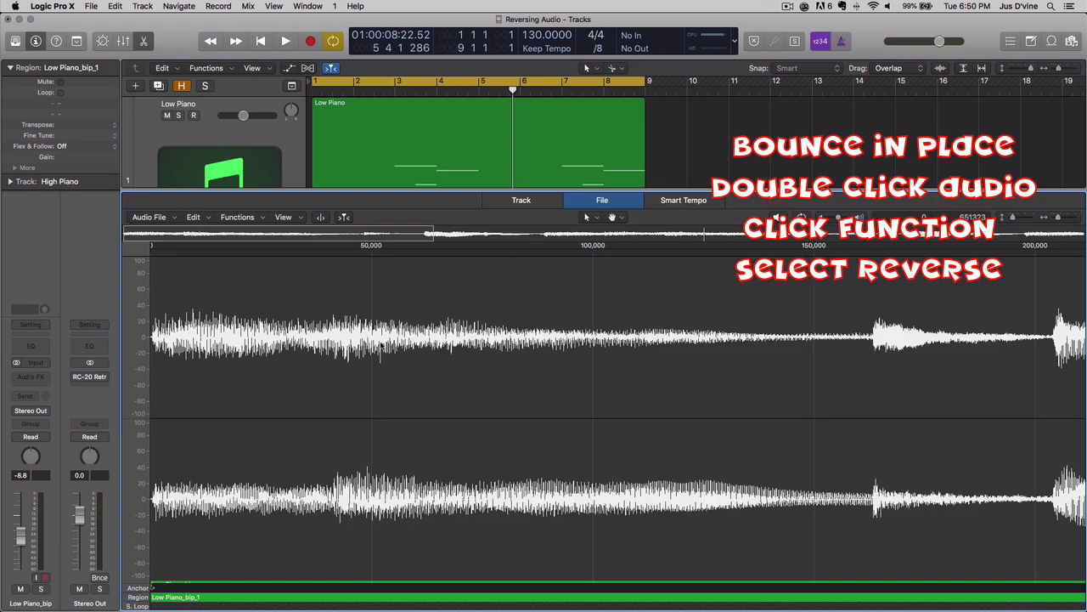
click(263, 219)
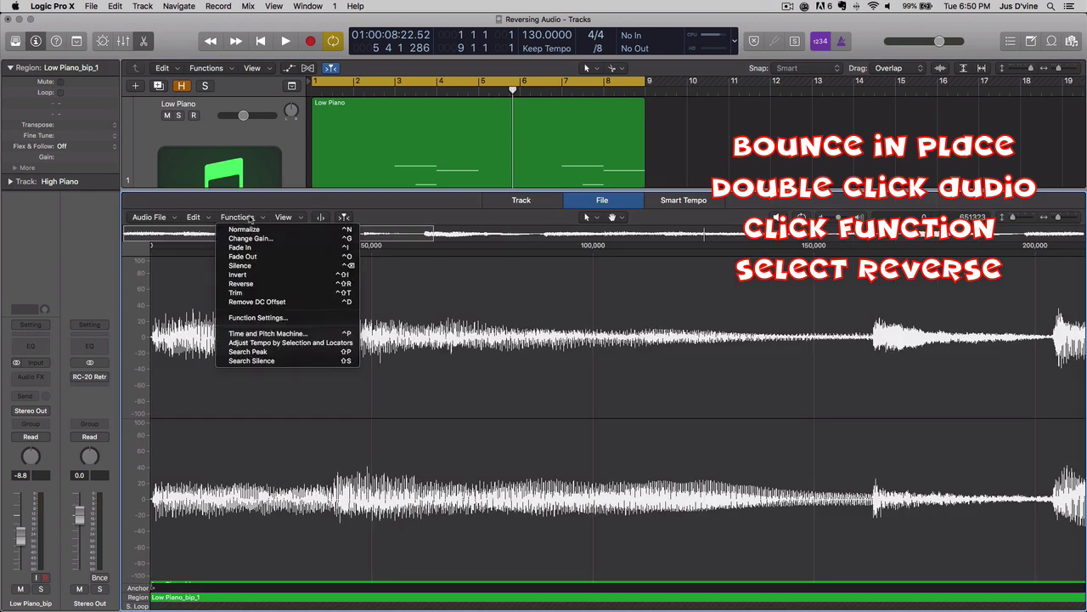
click(241, 284)
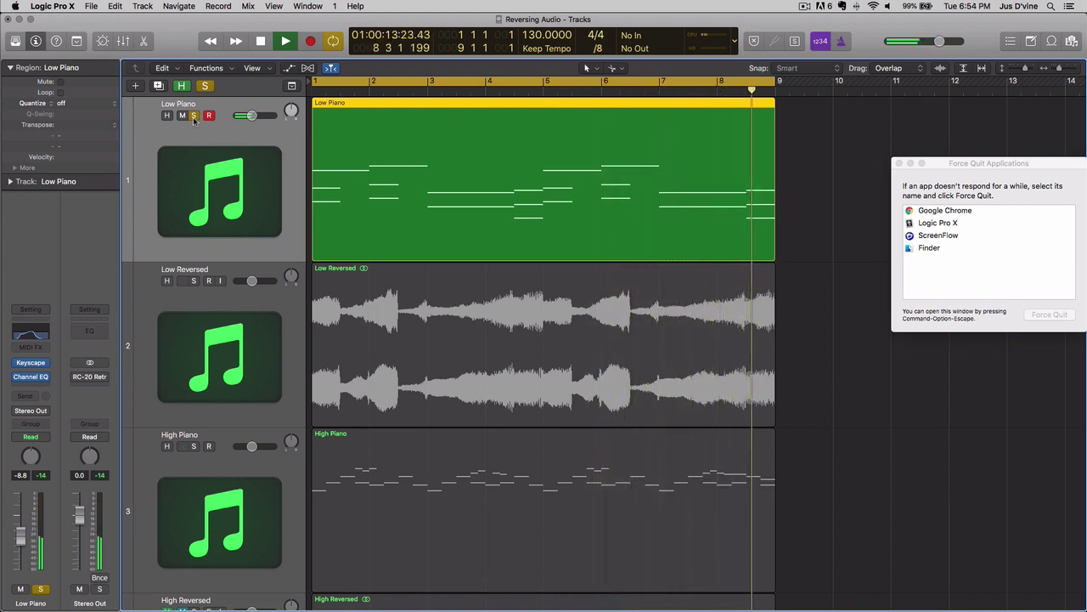
- Stop playback, solo the reversed audio track below, and play it back
key(space)
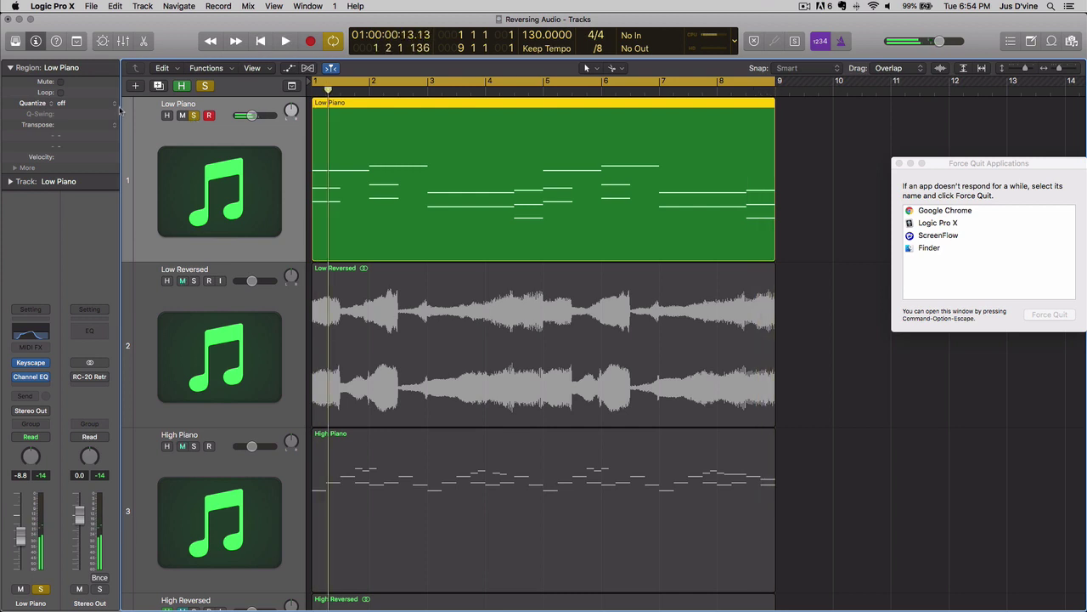
key(Down)
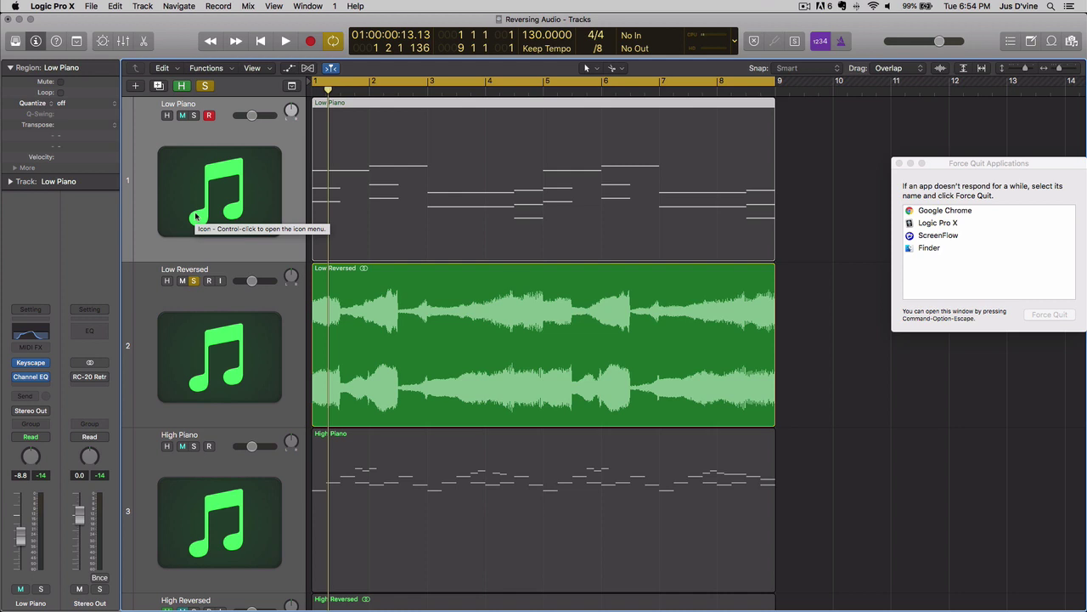
key(space)
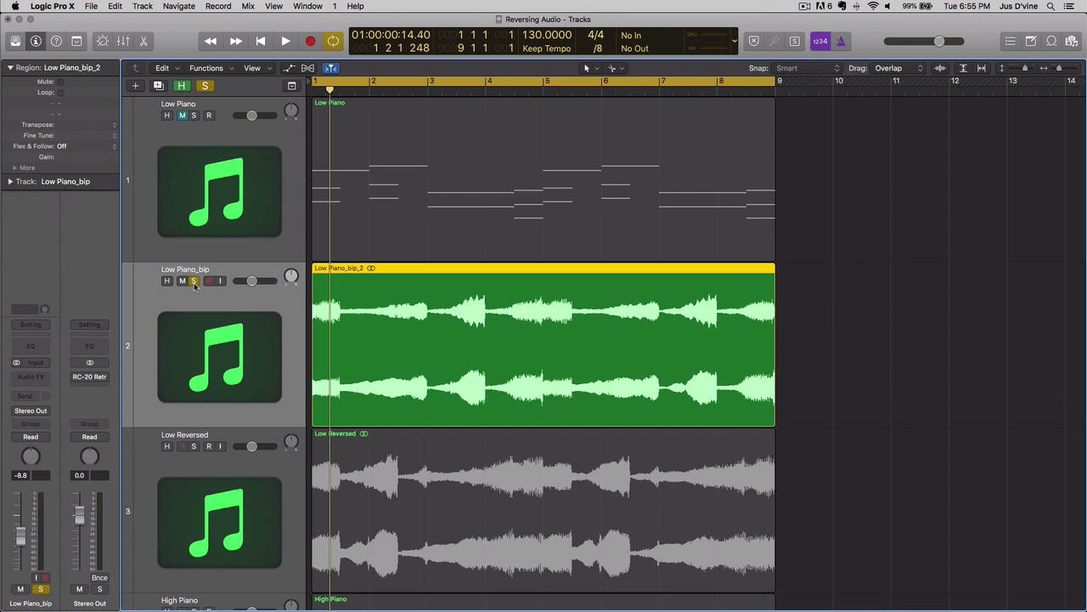
- Mute and delete the Low Piano_bip region and track, then unmute Low Piano
key(space)
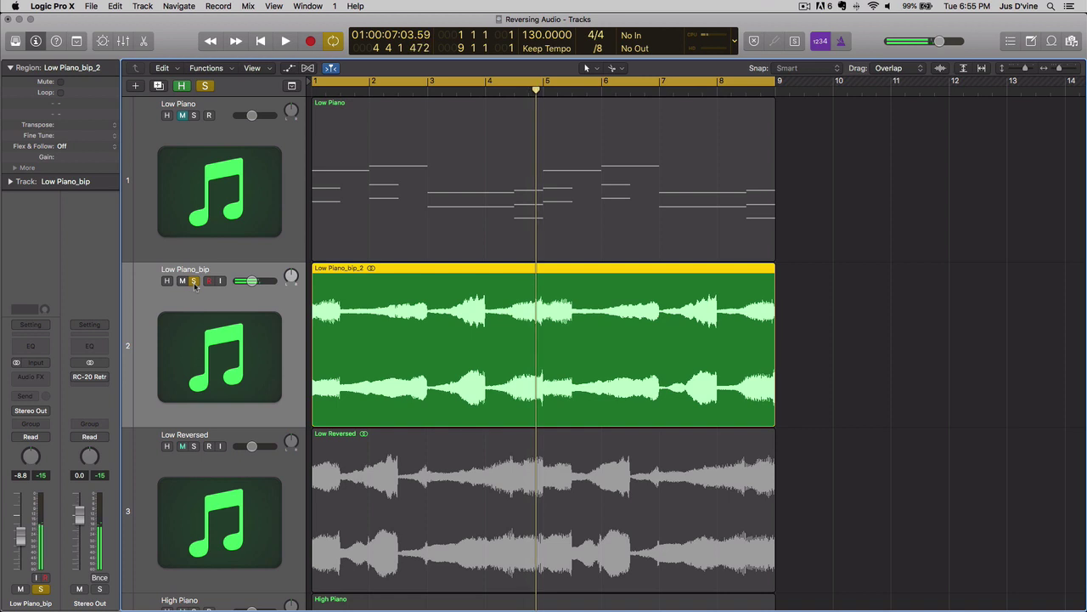
click(186, 282)
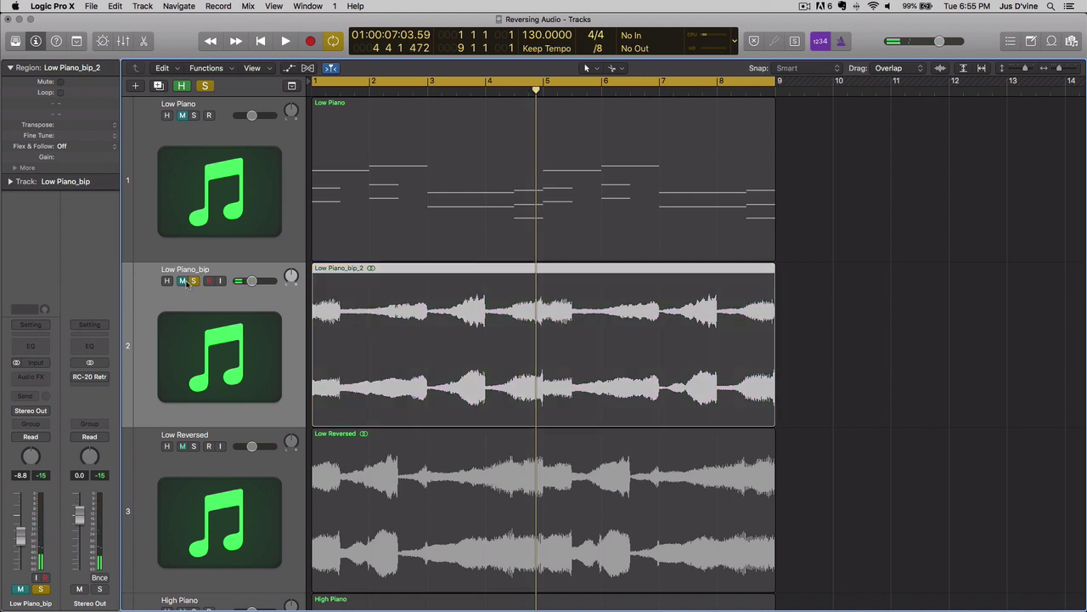
key(Delete)
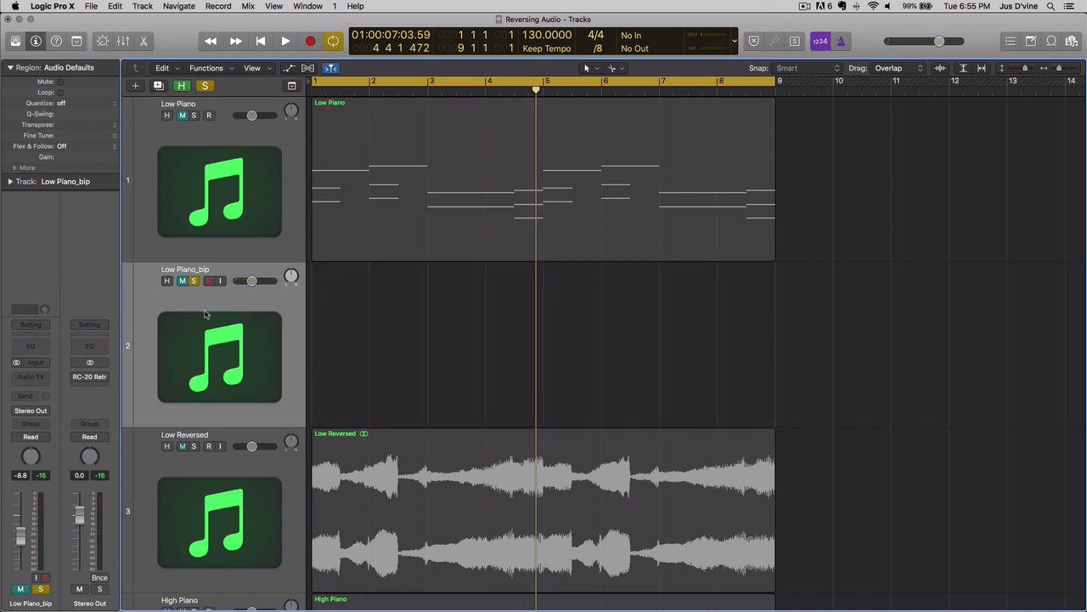
key(super+BackSpace)
click(181, 115)
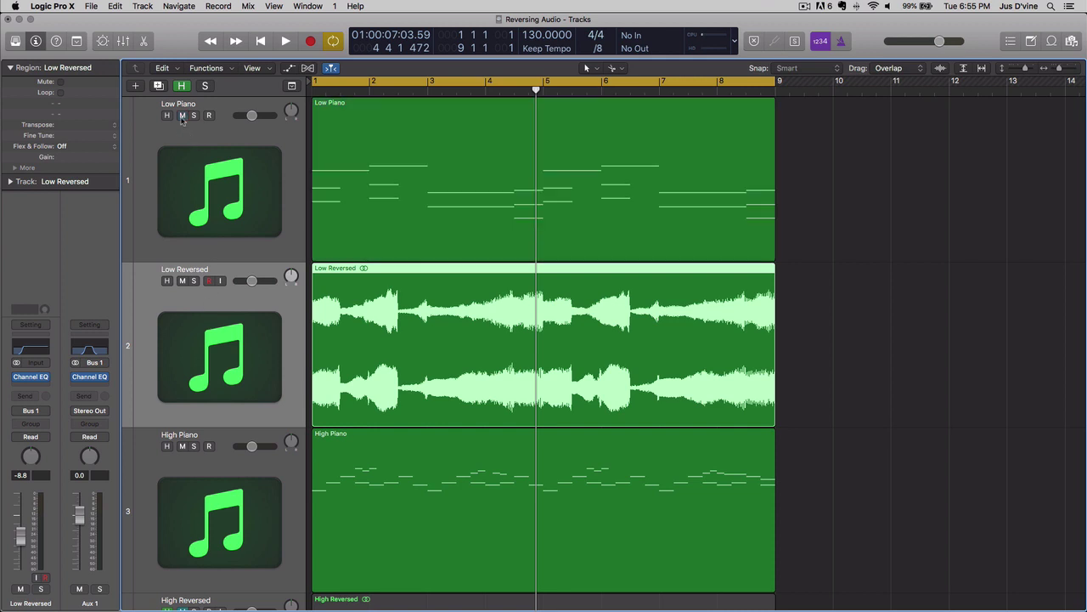
- Solo Low Reversed, Low Piano and High Piano, play them back, then stop
click(194, 281)
click(194, 116)
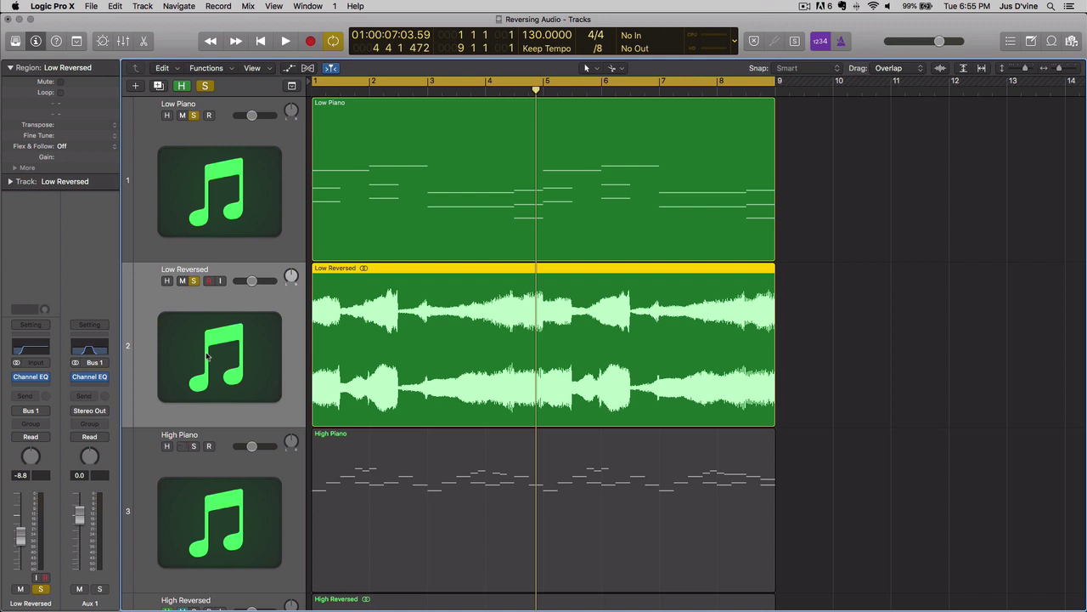
key(space)
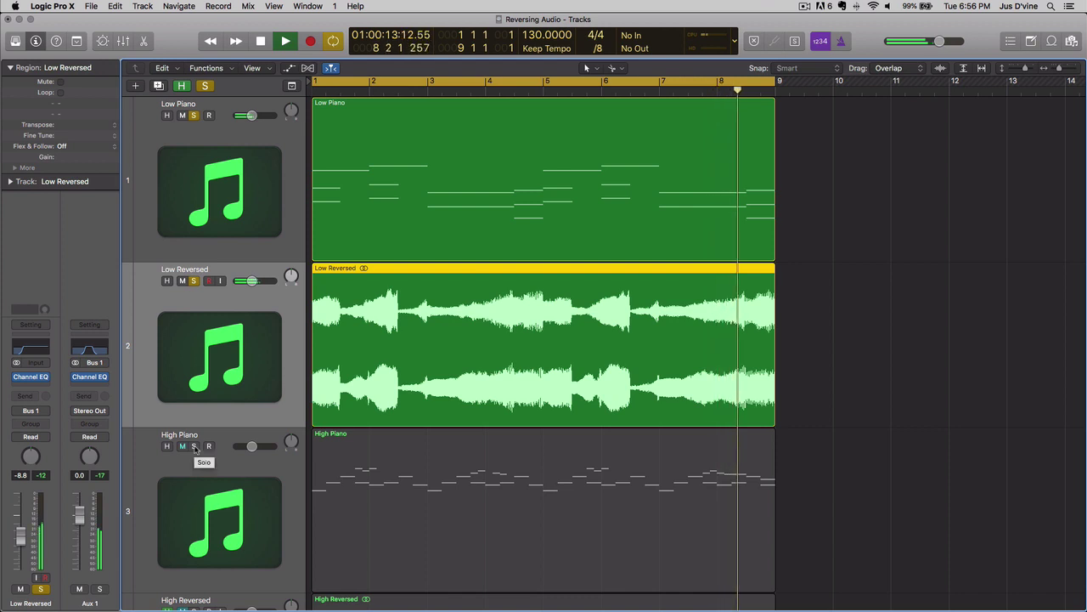
click(195, 446)
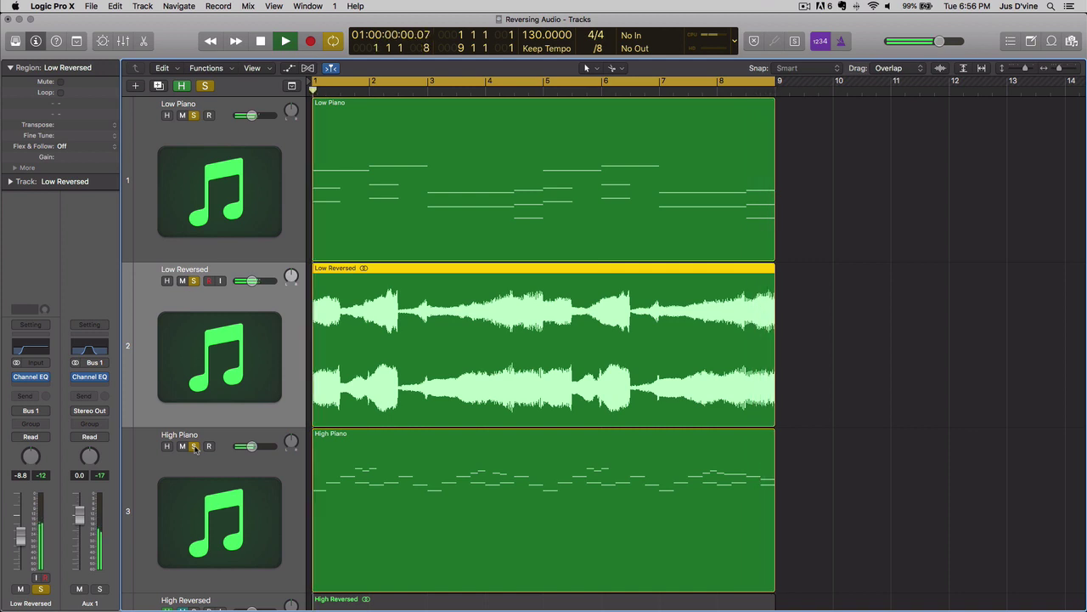
key(space)
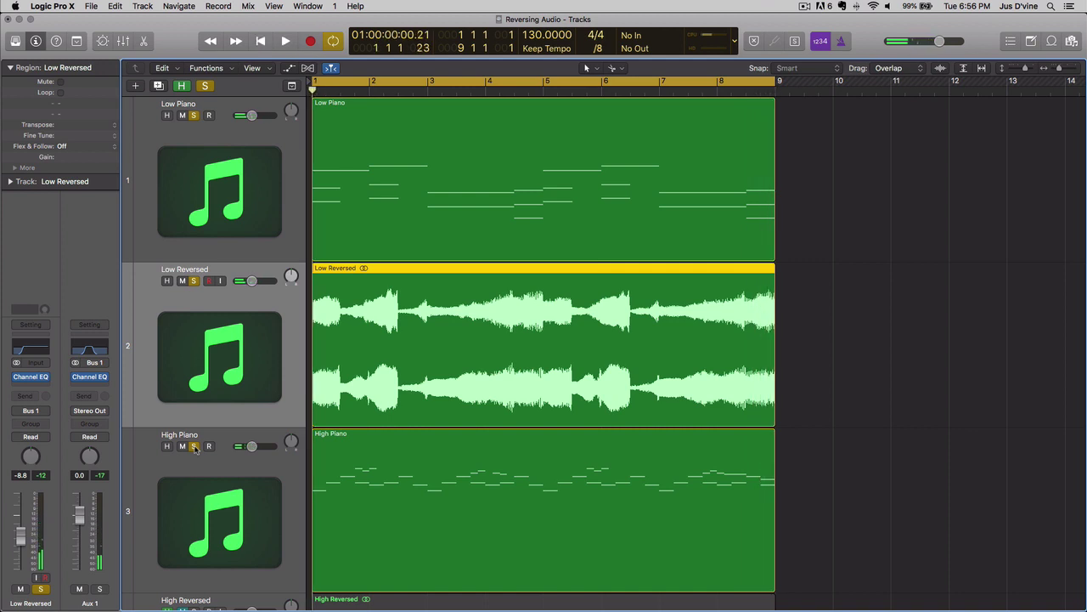